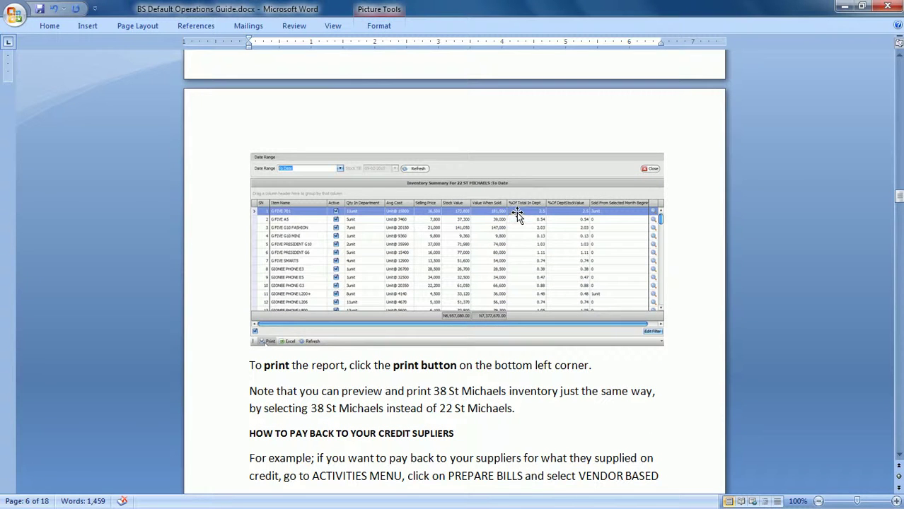
Step: Switch to Business Sensor and open the inventory report view for the 38 ST MICHAELS department stock
mouse_move(901, 212)
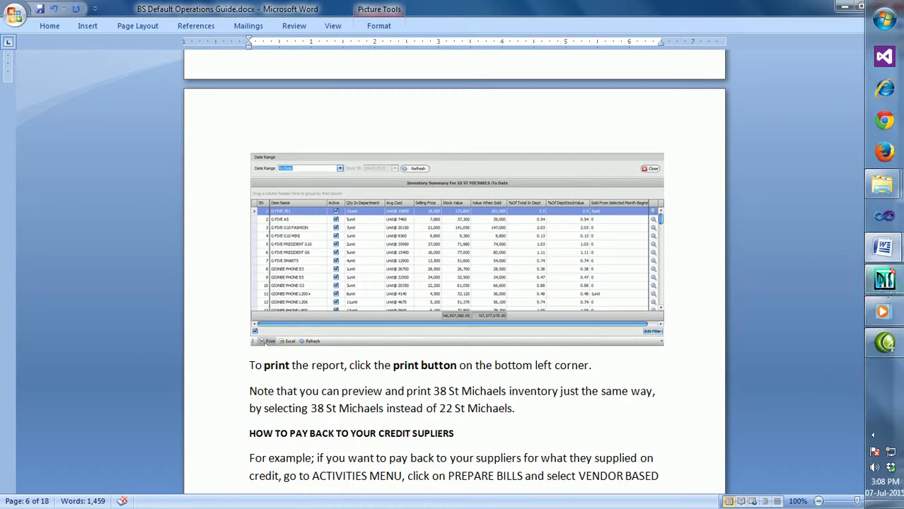
left_click(884, 280)
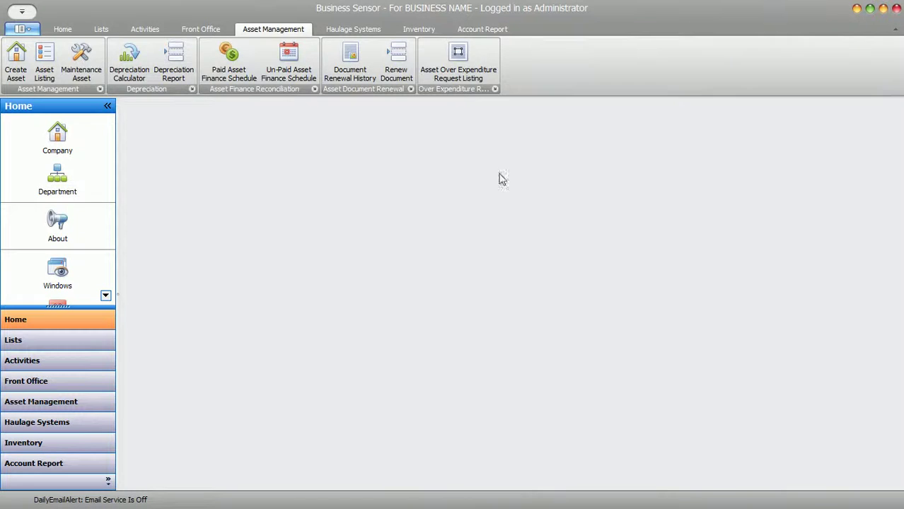
left_click(430, 31)
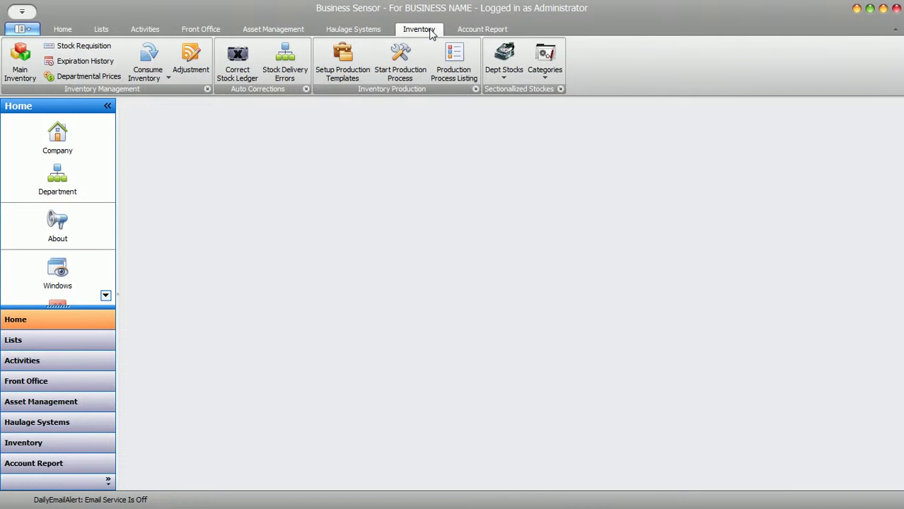
left_click(503, 71)
mouse_move(585, 115)
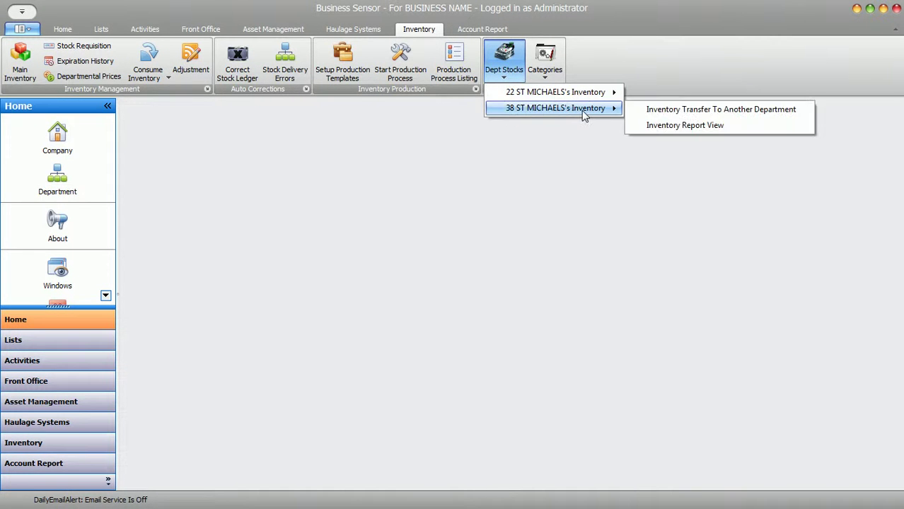
left_click(681, 131)
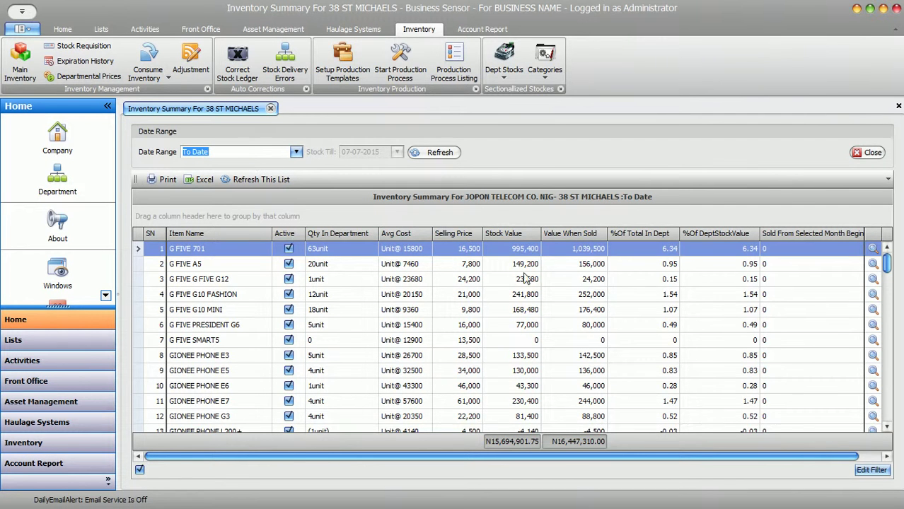
Step: Examine the items, quantities and stock values listed in the 38 ST MICHAELS inventory summary
scroll(535, 274, "down", 1)
scroll(535, 273, "down", 1)
scroll(528, 256, "up", 2)
scroll(535, 256, "down", 2)
scroll(554, 298, "down", 4)
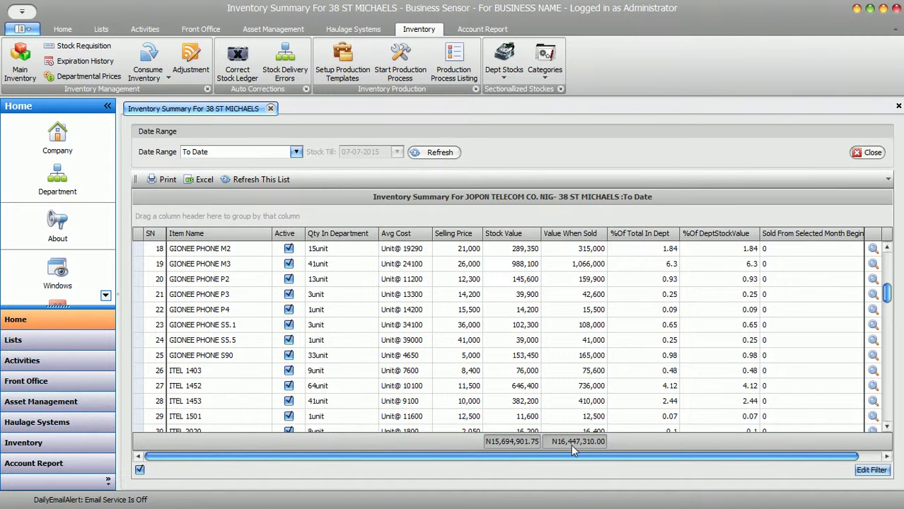
scroll(527, 357, "up", 2)
scroll(527, 358, "up", 5)
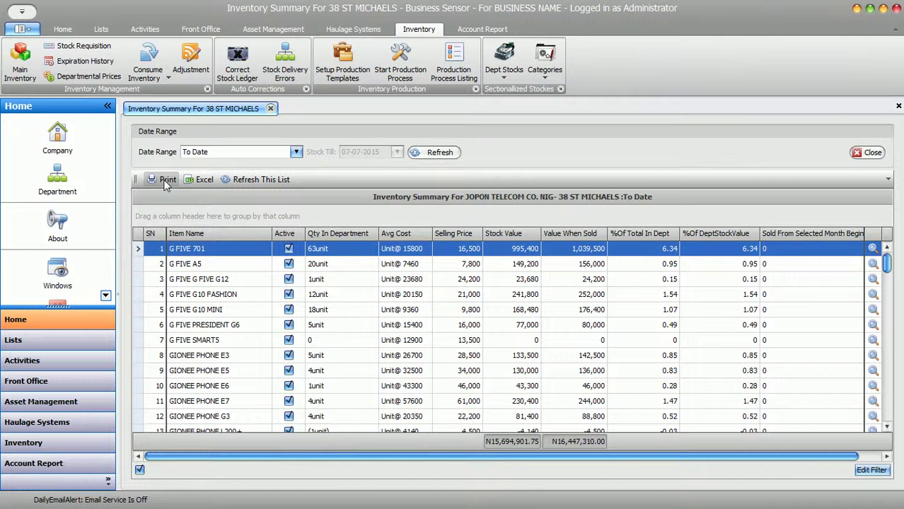
Step: Preview the inventory summary for printing, check how its columns fit on all pages, and close the preview
left_click(165, 182)
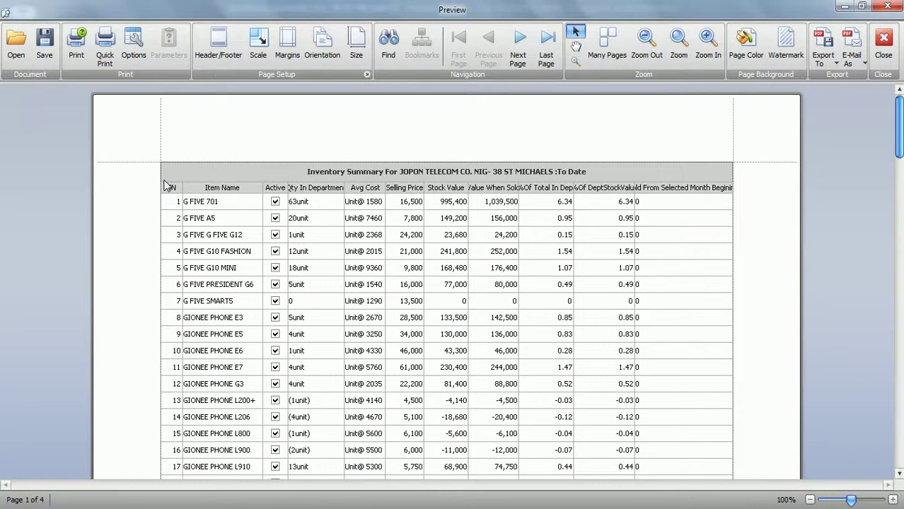
scroll(387, 268, "down", 10)
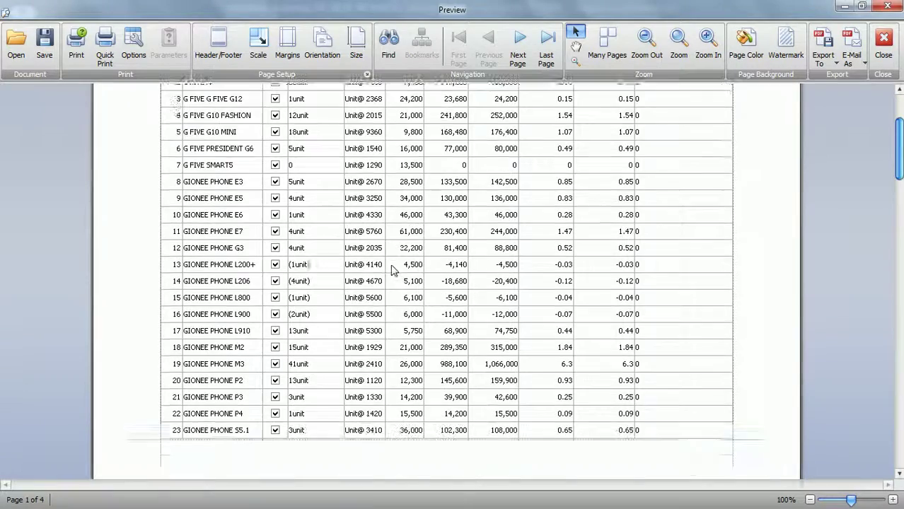
scroll(394, 264, "down", 20)
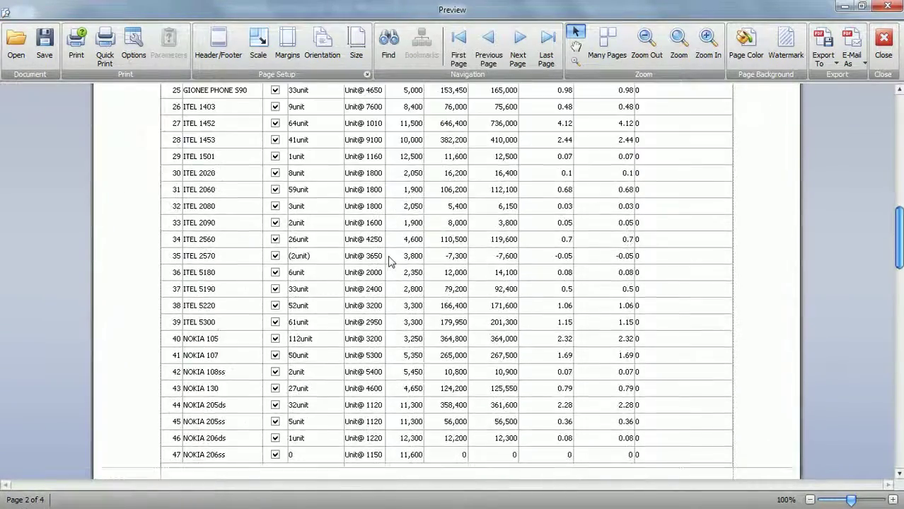
scroll(380, 249, "down", 20)
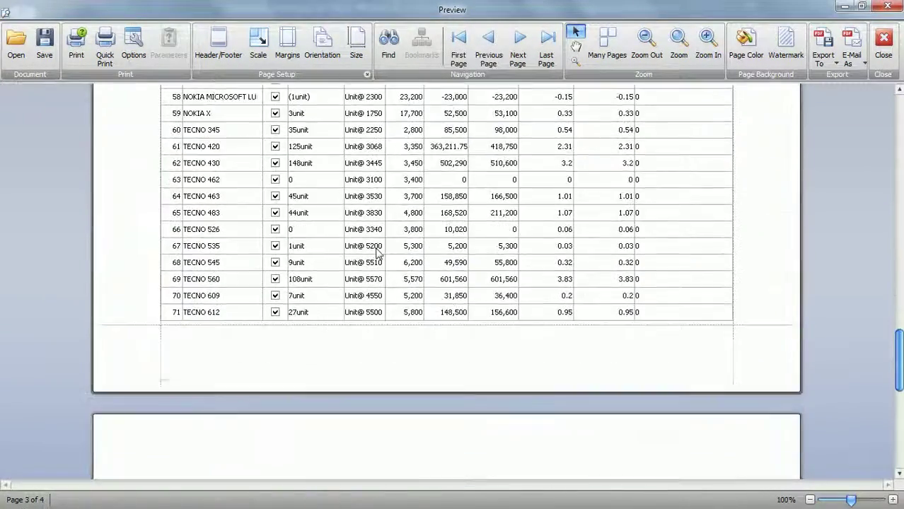
scroll(378, 258, "down", 5)
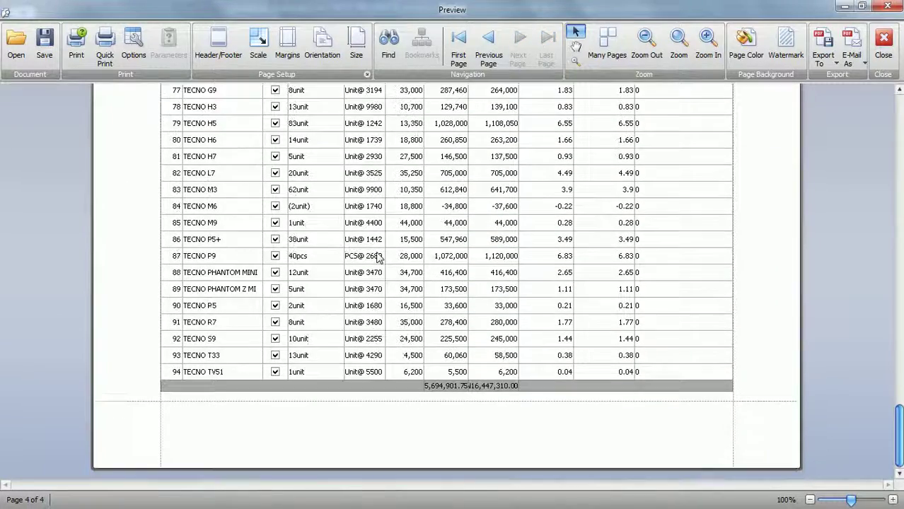
scroll(476, 304, "up", 5)
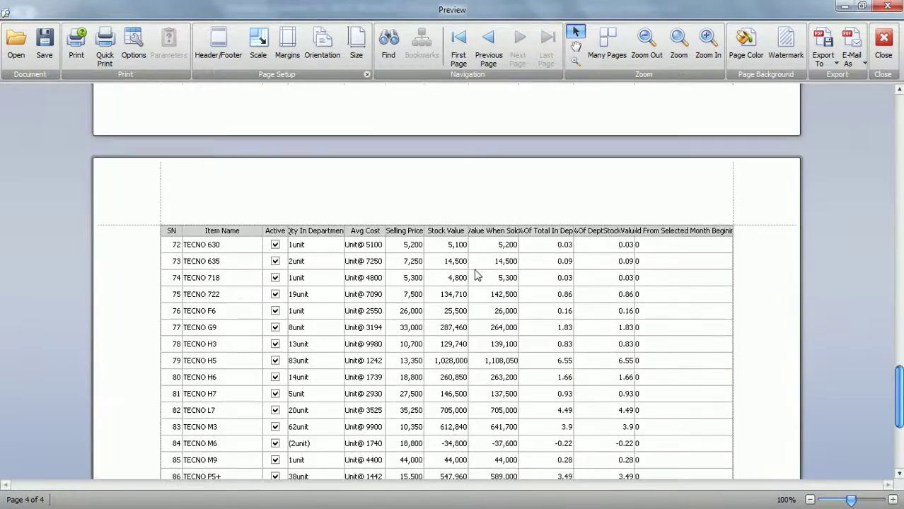
scroll(477, 276, "up", 12)
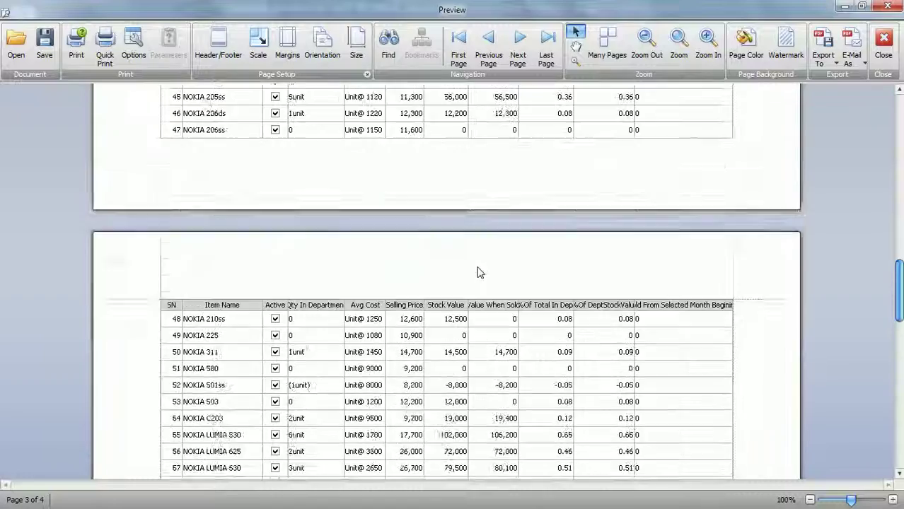
scroll(477, 272, "up", 12)
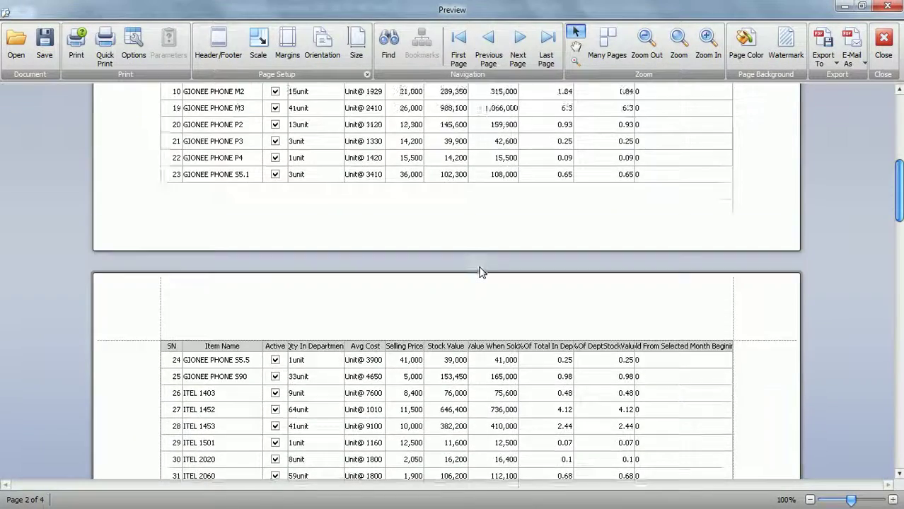
scroll(479, 273, "up", 10)
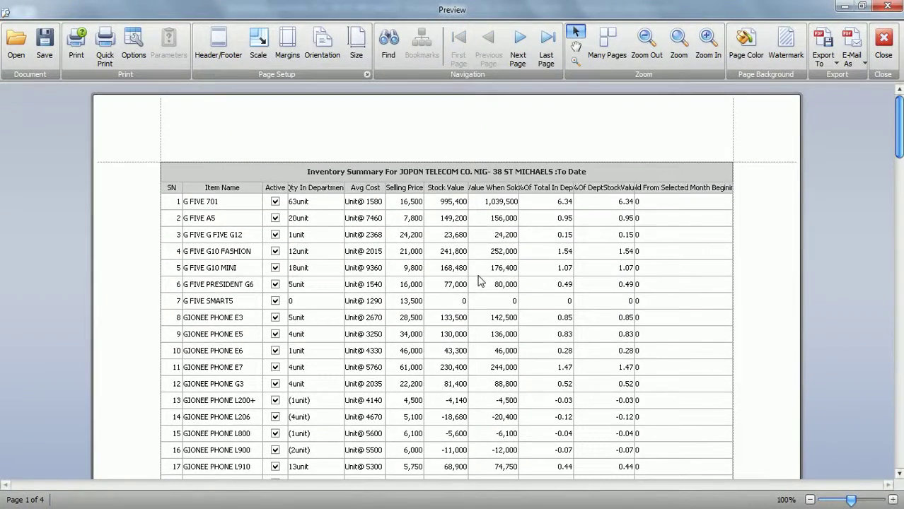
left_click(883, 48)
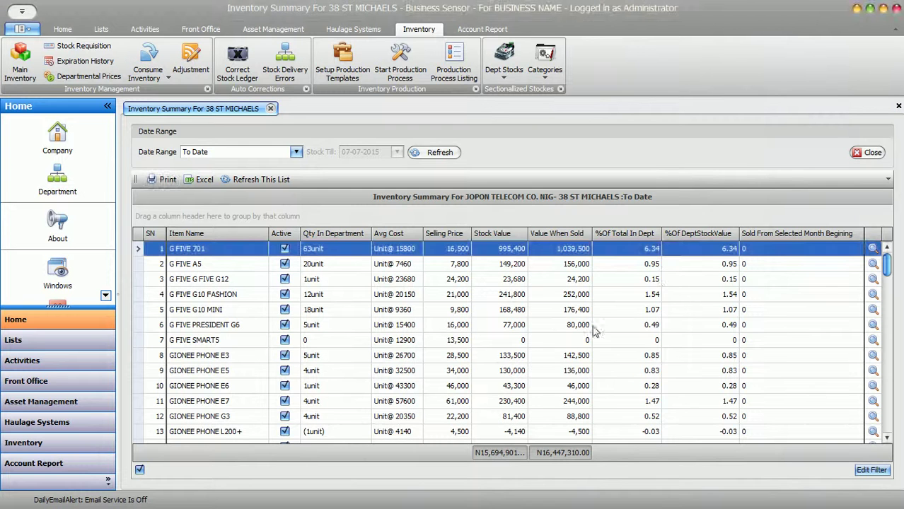
Step: Remove the %Of DeptStockValue, %Of Total In Dept and Sold From Selected Month Begining columns from the inventory summary
left_click(797, 236)
left_click_drag(704, 233, 709, 150)
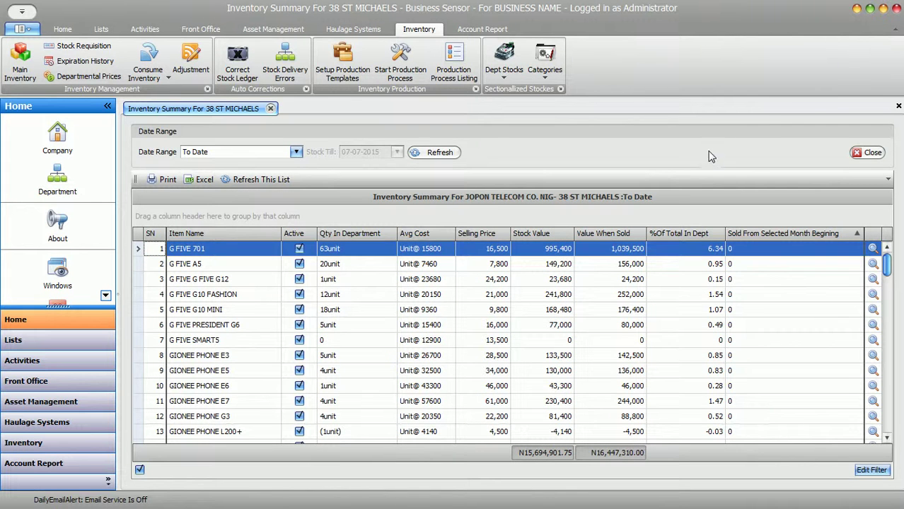
left_click_drag(686, 235, 714, 135)
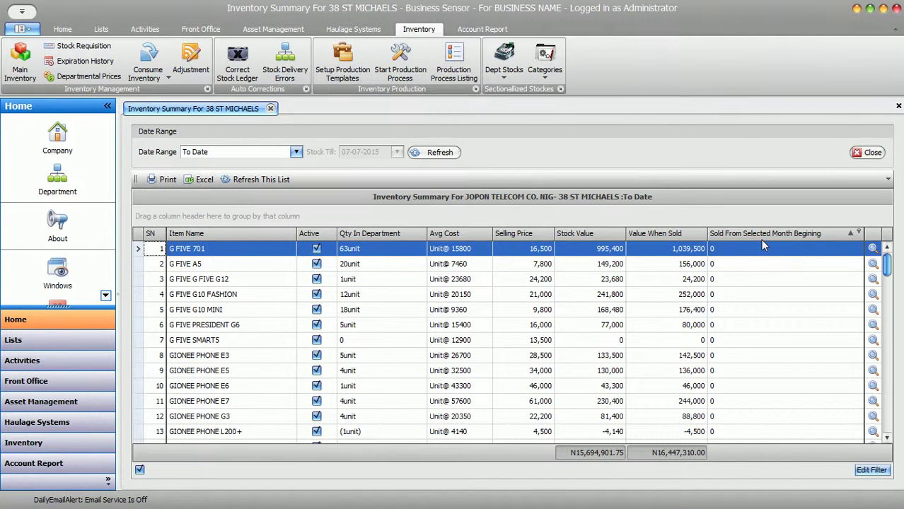
left_click_drag(762, 233, 776, 128)
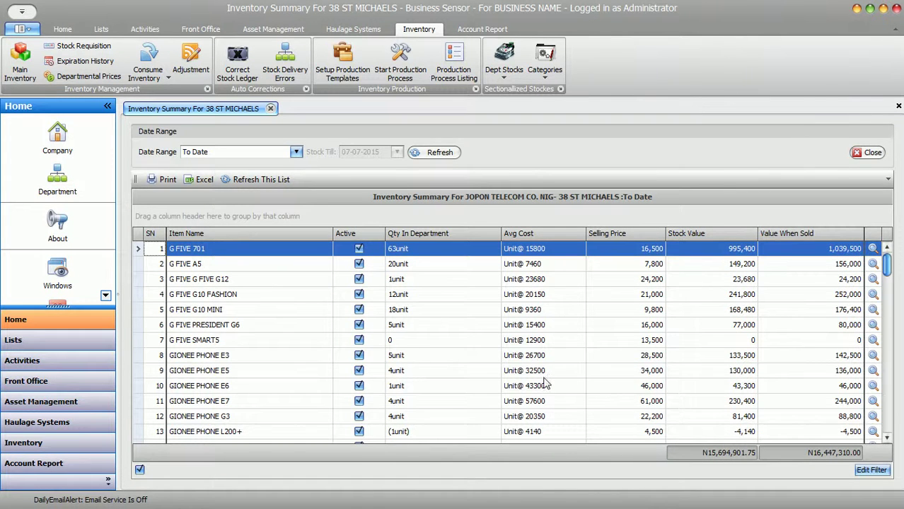
Step: Open the print preview of the reduced inventory summary and check its pages down to the totals row
left_click(163, 180)
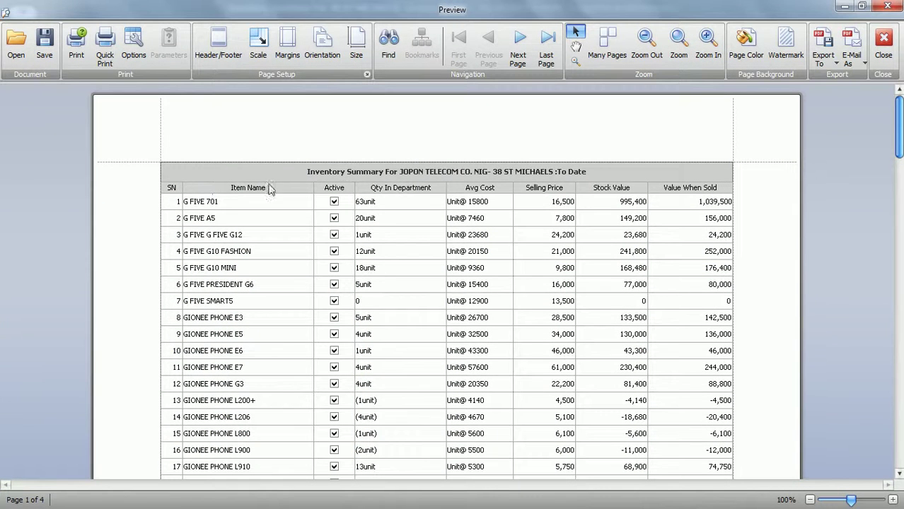
scroll(652, 272, "down", 12)
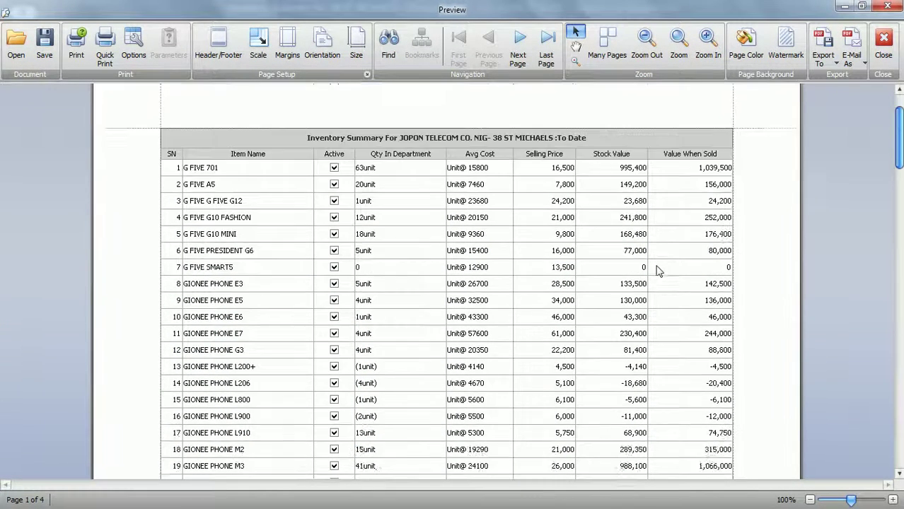
scroll(653, 272, "down", 15)
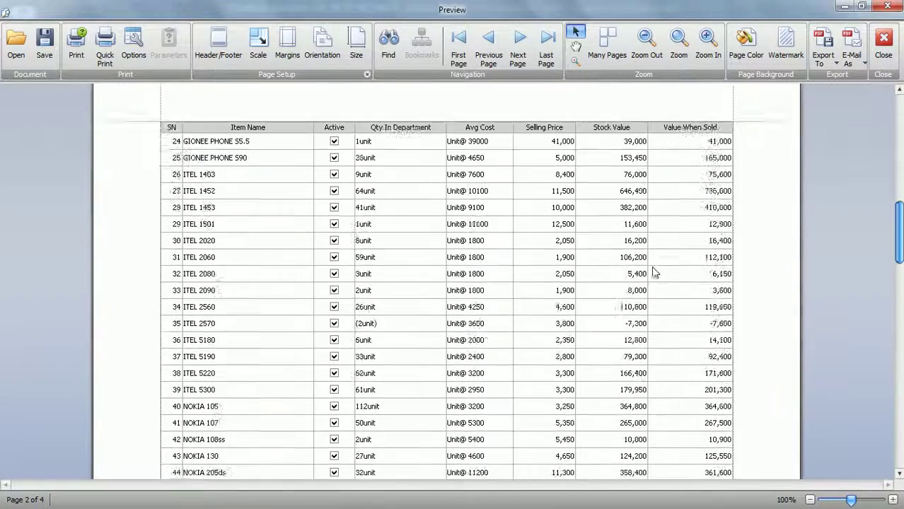
scroll(653, 273, "down", 15)
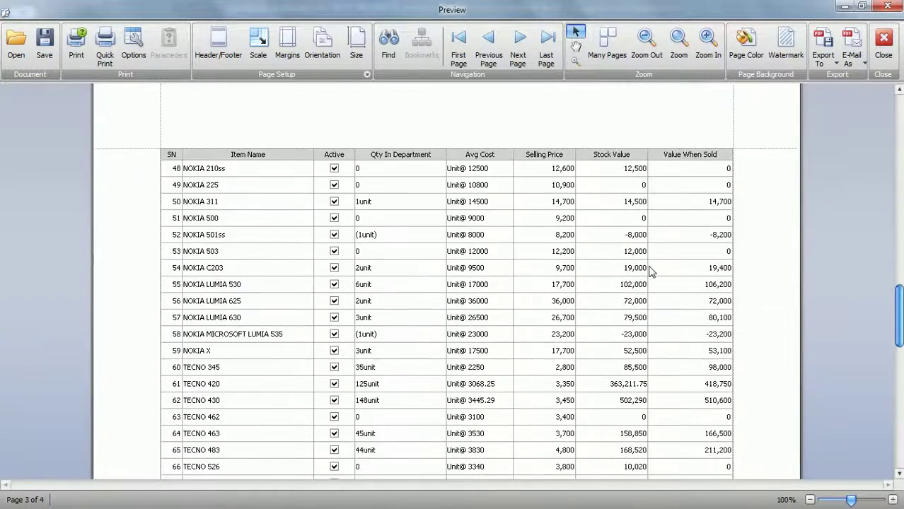
scroll(652, 269, "down", 5)
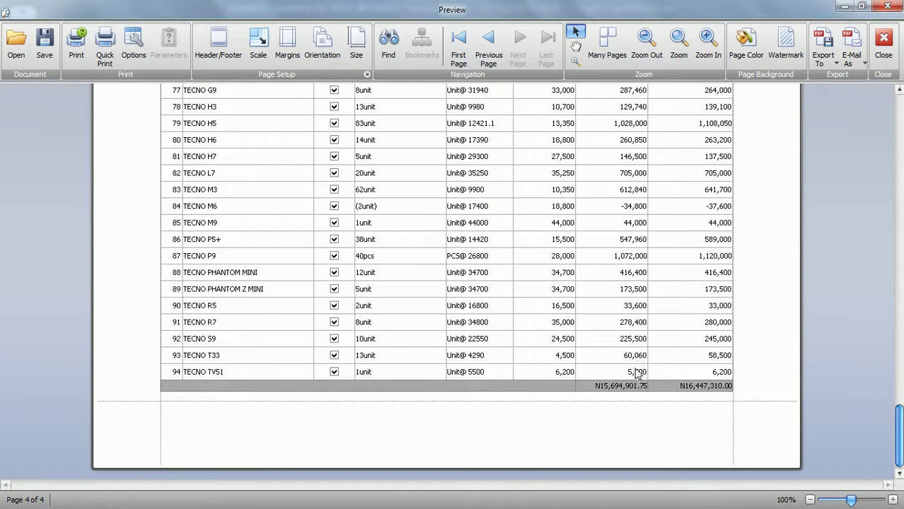
Step: Print all pages of the report, one copy, on the hp LaserJet 1320 PCL 5 and close the preview
left_click(80, 51)
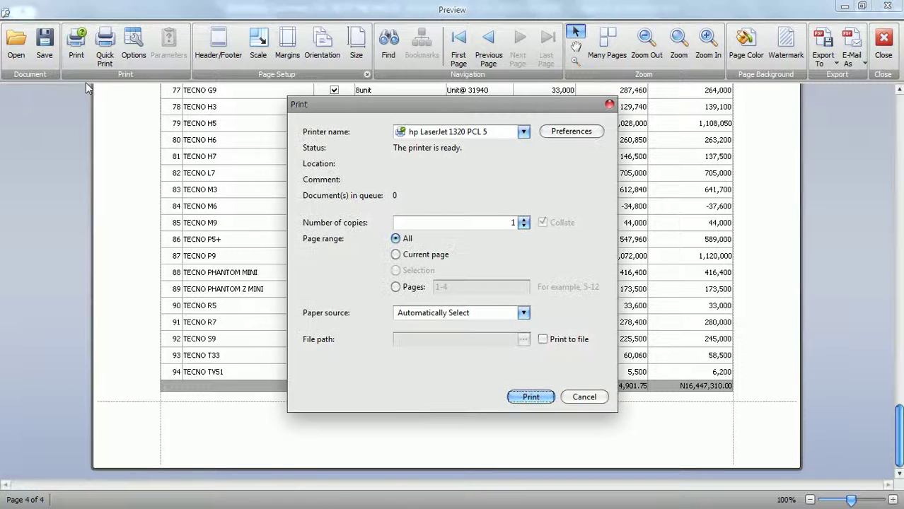
left_click(524, 132)
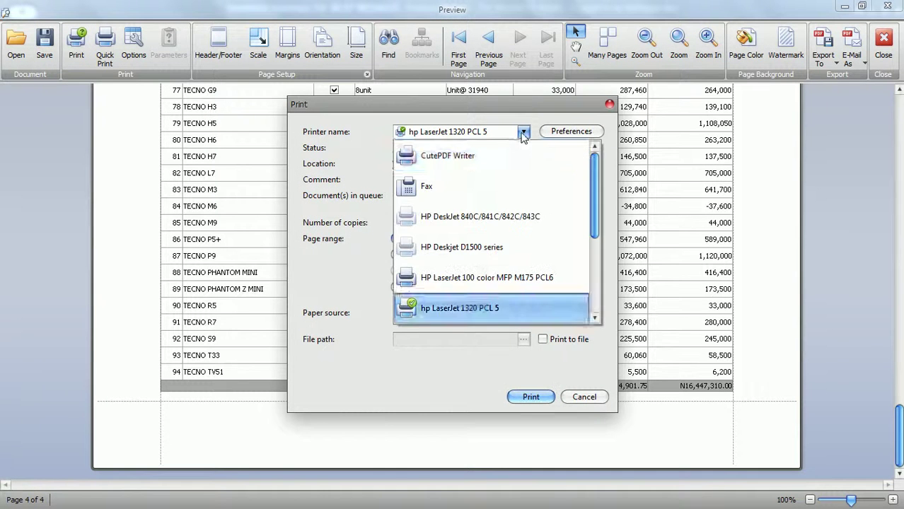
left_click(512, 310)
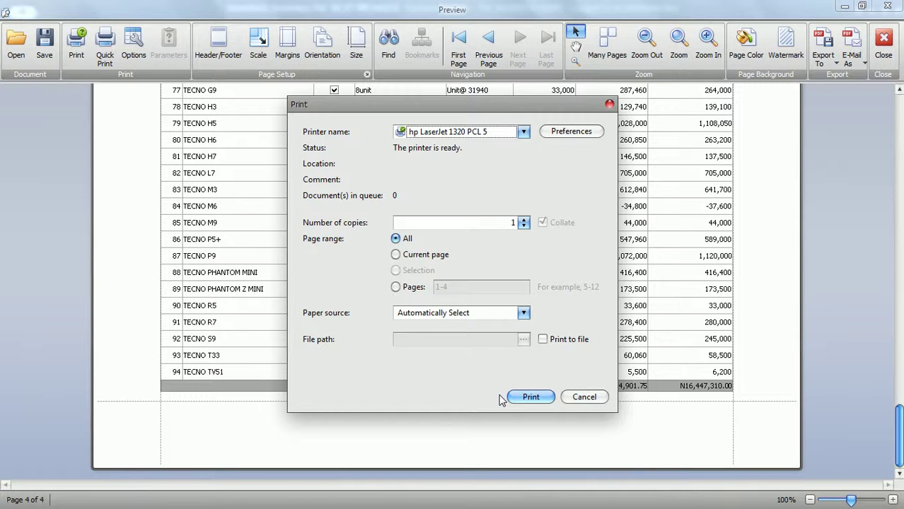
left_click(522, 399)
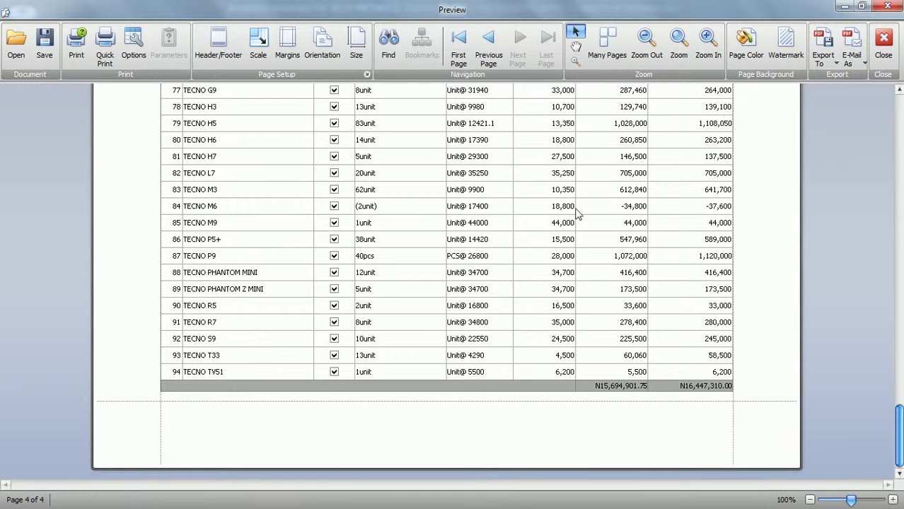
left_click(884, 44)
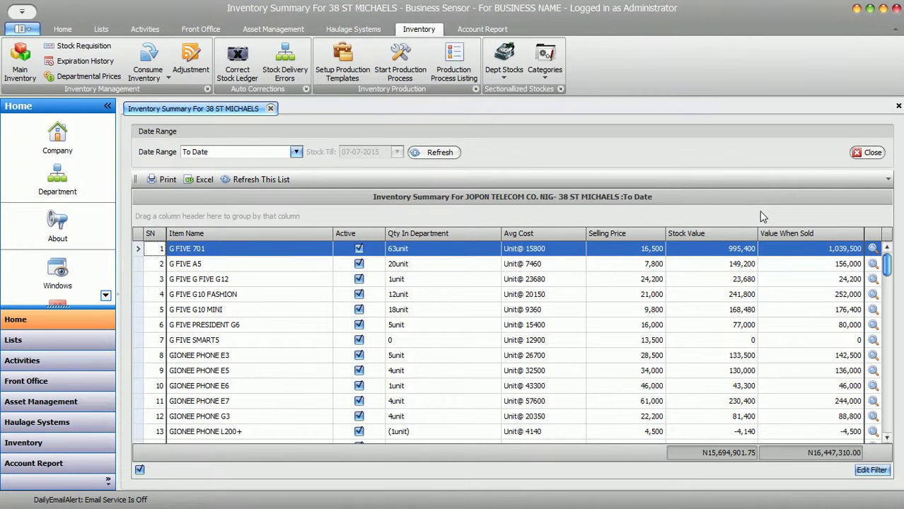
Step: Start exporting the inventory summary to Excel with the Excel 97-2003 File (*.xls) type
left_click(198, 181)
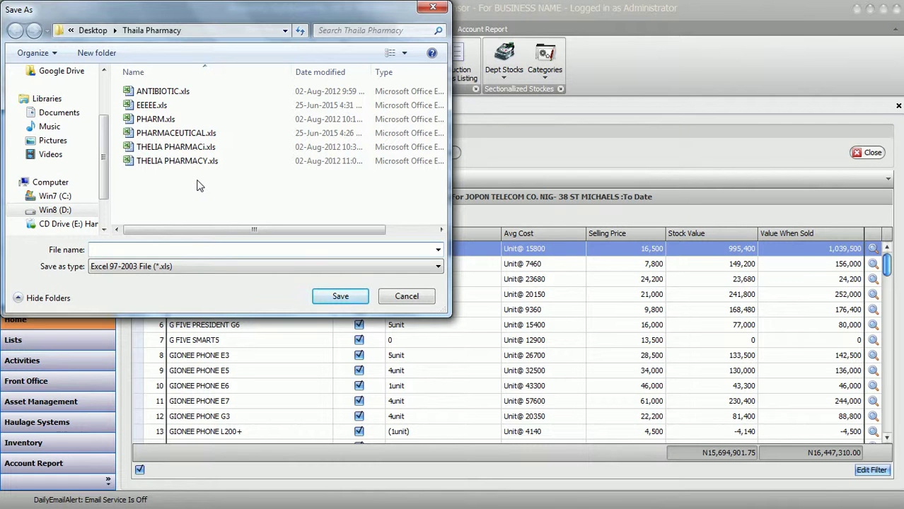
left_click(174, 268)
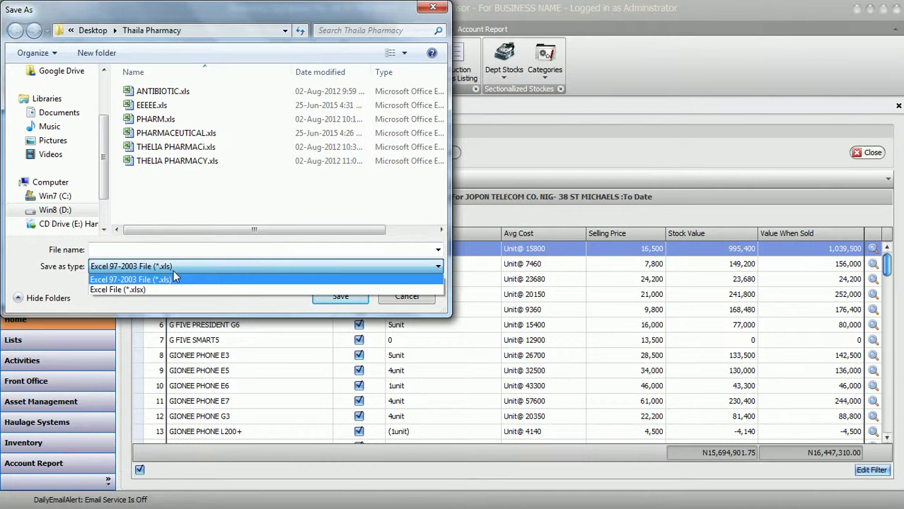
left_click(173, 269)
left_click(173, 269)
left_click(167, 281)
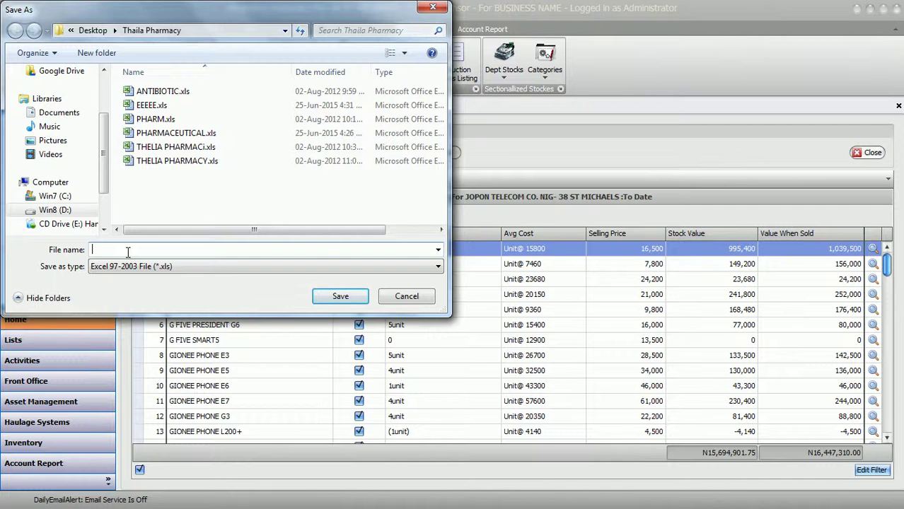
Step: Save the export as stockbal in the Thaila Pharmacy folder and maximize the exported workbook in Excel
type("t")
type("bal")
left_click(347, 298)
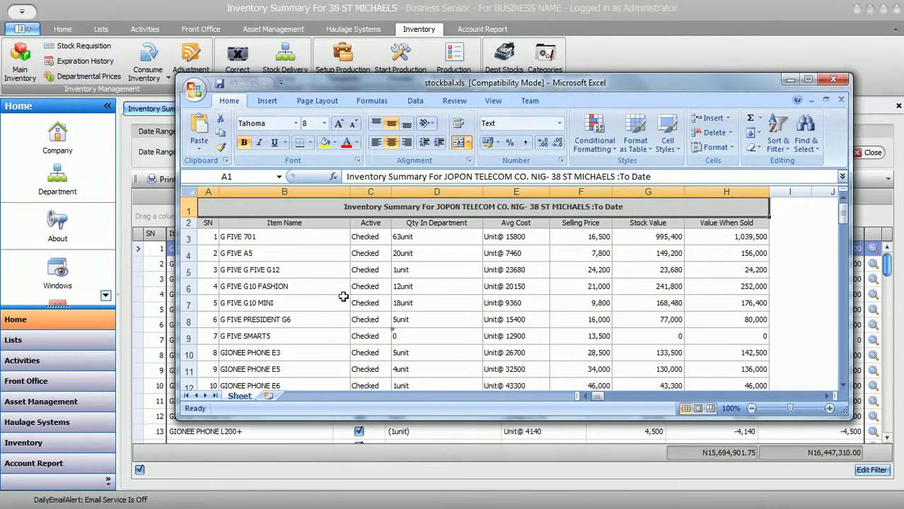
left_click(808, 81)
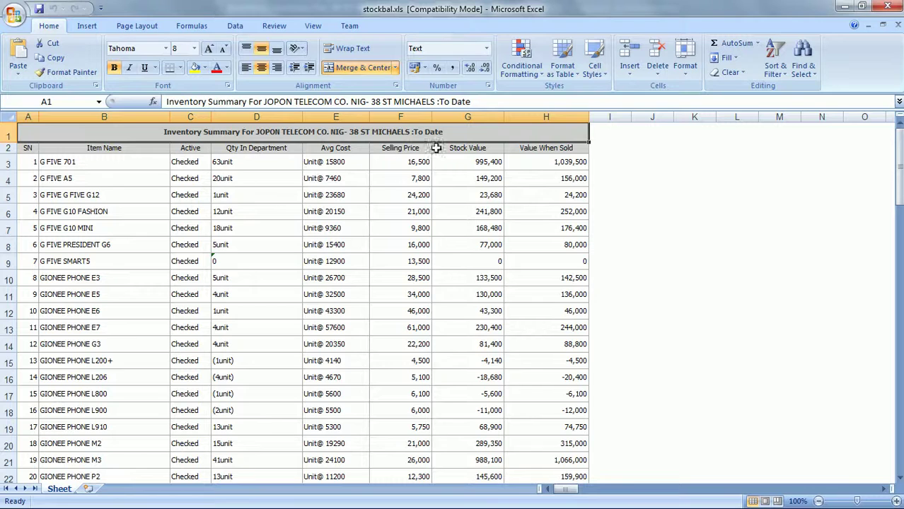
Step: Review the exported stockbal workbook down to its totals row, and close both the workbook and the 38 ST MICHAELS inventory summary
left_click(344, 163)
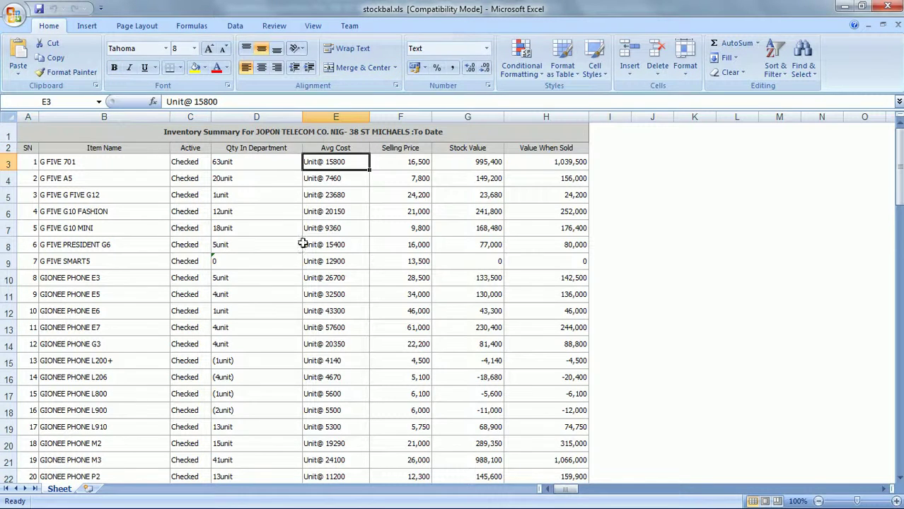
left_click_drag(900, 167, 889, 462)
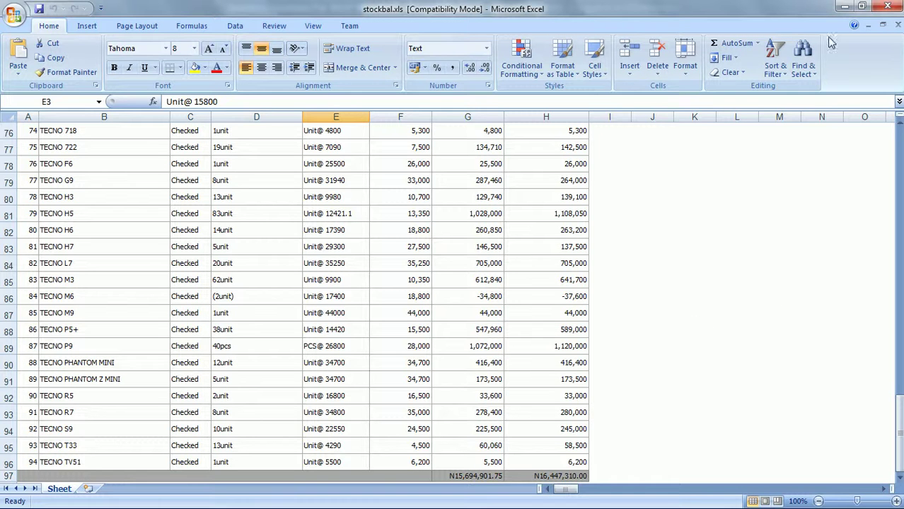
left_click(888, 7)
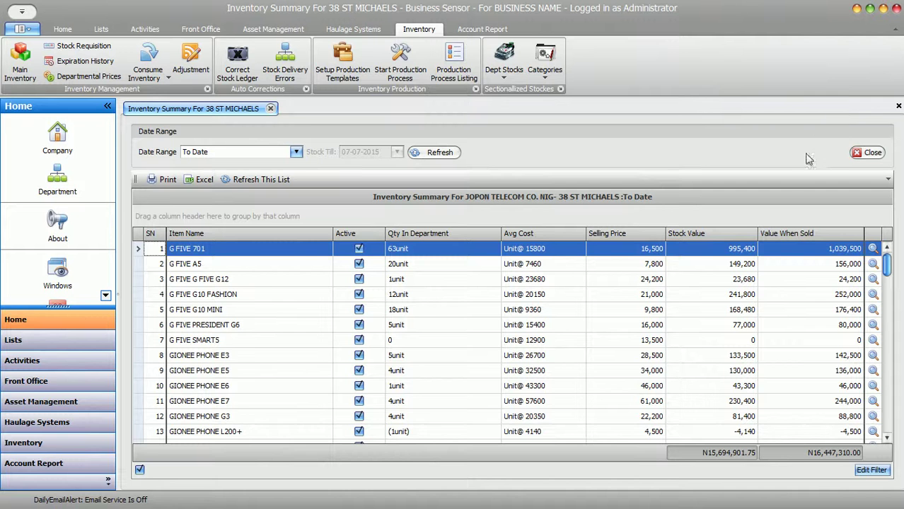
left_click(867, 152)
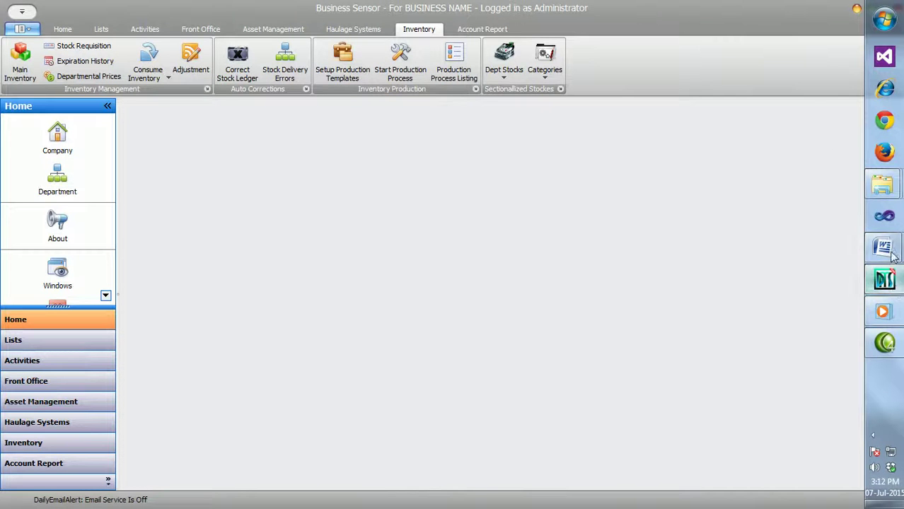
Step: Switch to BS Default Operations Guide.docx in Word, highlight the note about previewing and printing 38 St Michaels inventory, and minimize the document
mouse_move(882, 247)
left_click(793, 248)
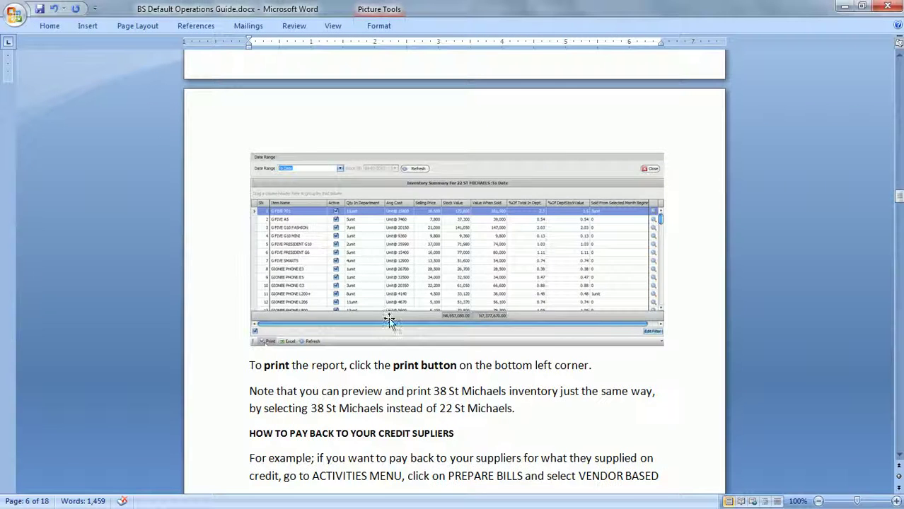
scroll(392, 321, "down", 4)
left_click_drag(249, 291, 519, 311)
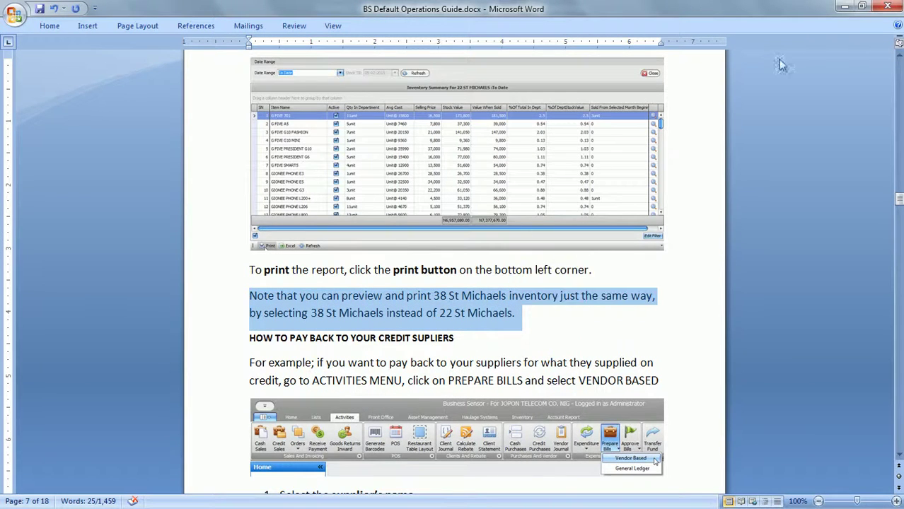
left_click(843, 10)
Step: Switch to Video Tutorial.docx in Word and add a closing line reading "Thanks" followed by a row of dots below the export to excel bullet
mouse_move(897, 267)
mouse_move(884, 248)
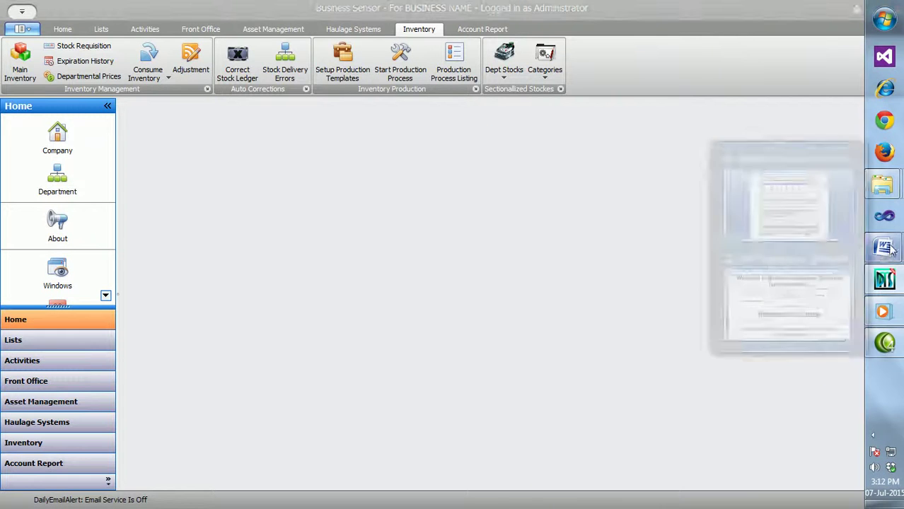
left_click(807, 304)
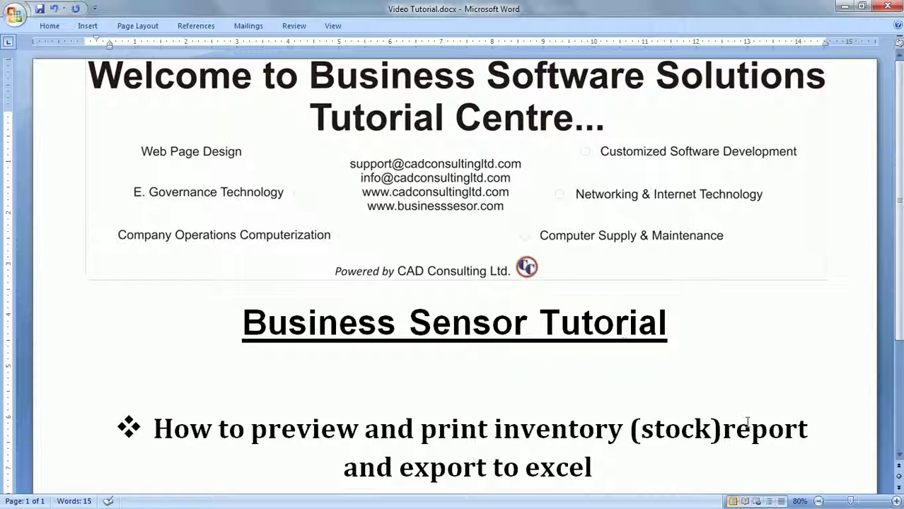
scroll(749, 375, "down", 1)
key("Return")
key("BackSpace")
key("BackSpace")
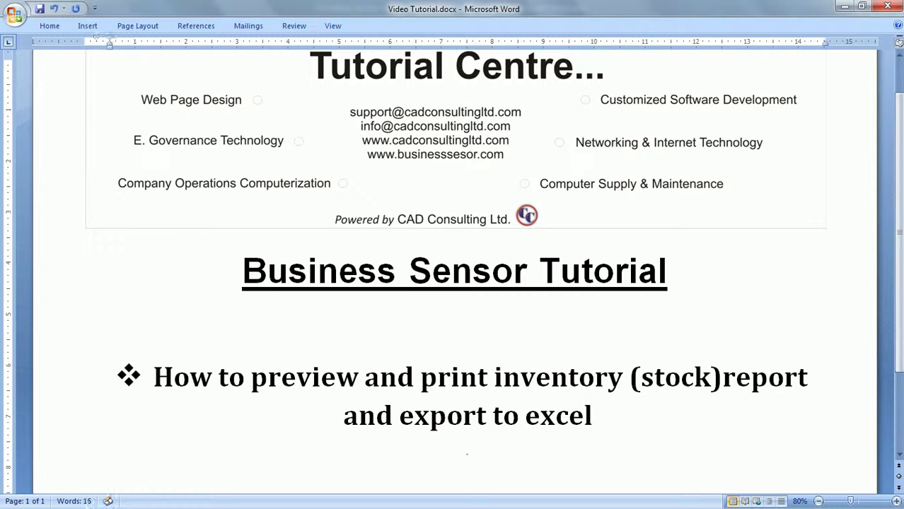
scroll(453, 283, "down", 1)
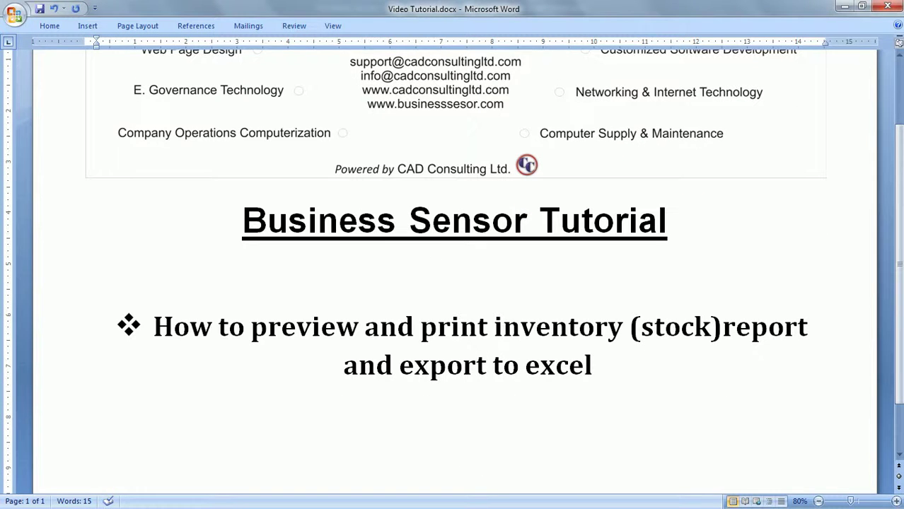
type("than")
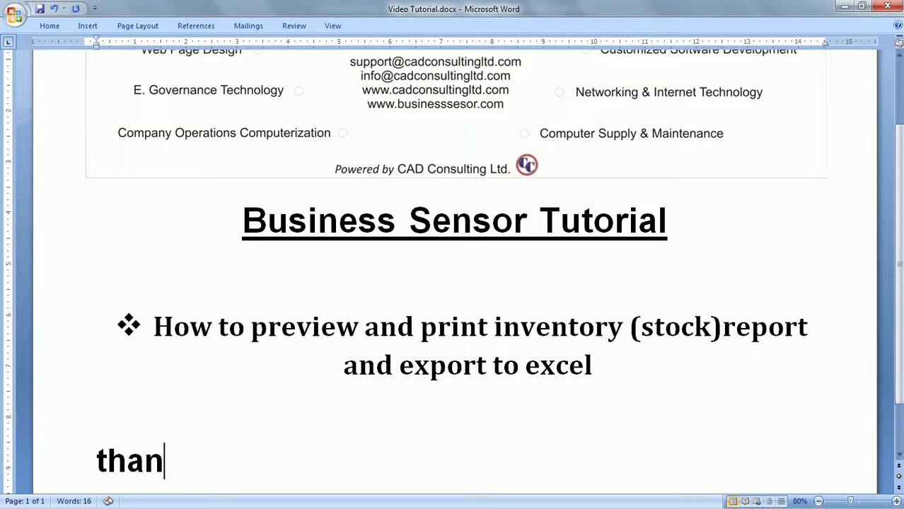
type("ks.......................")
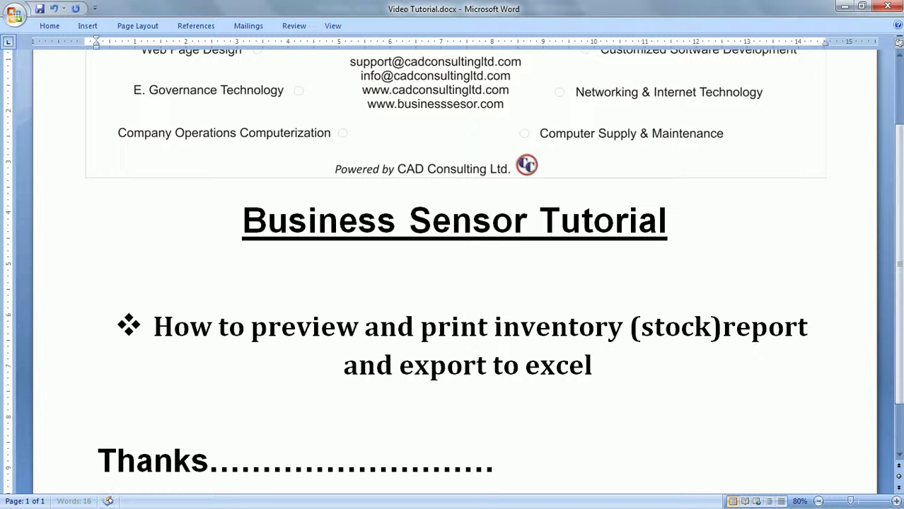